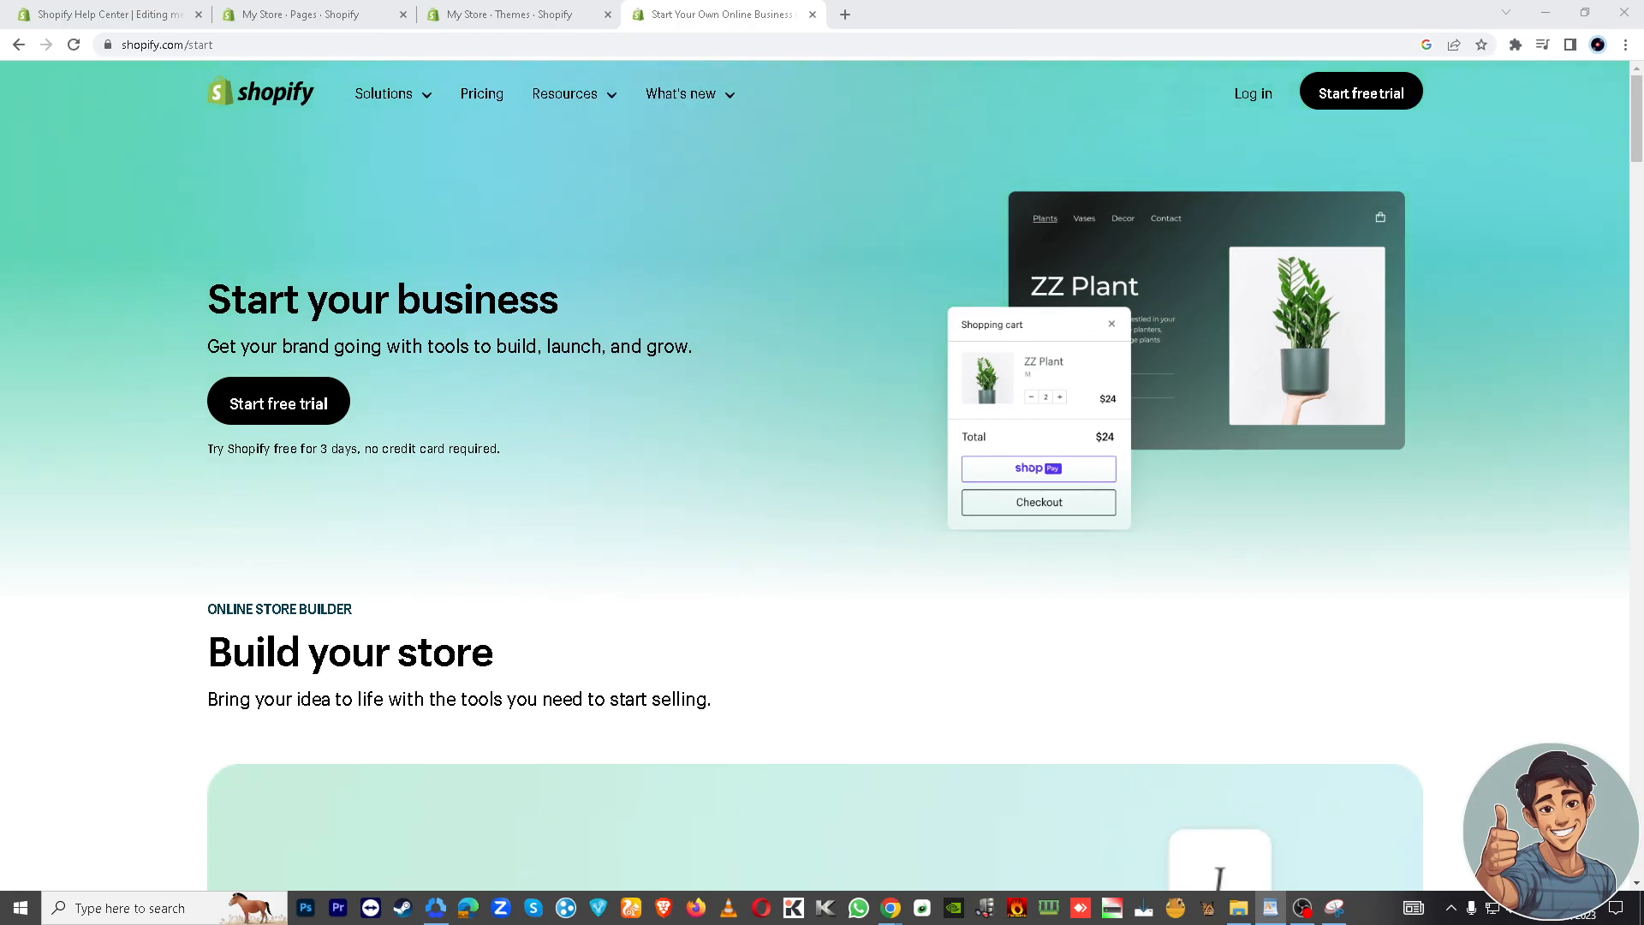
Step: Close the Shopify start page tab in the browser
key("alt+Tab")
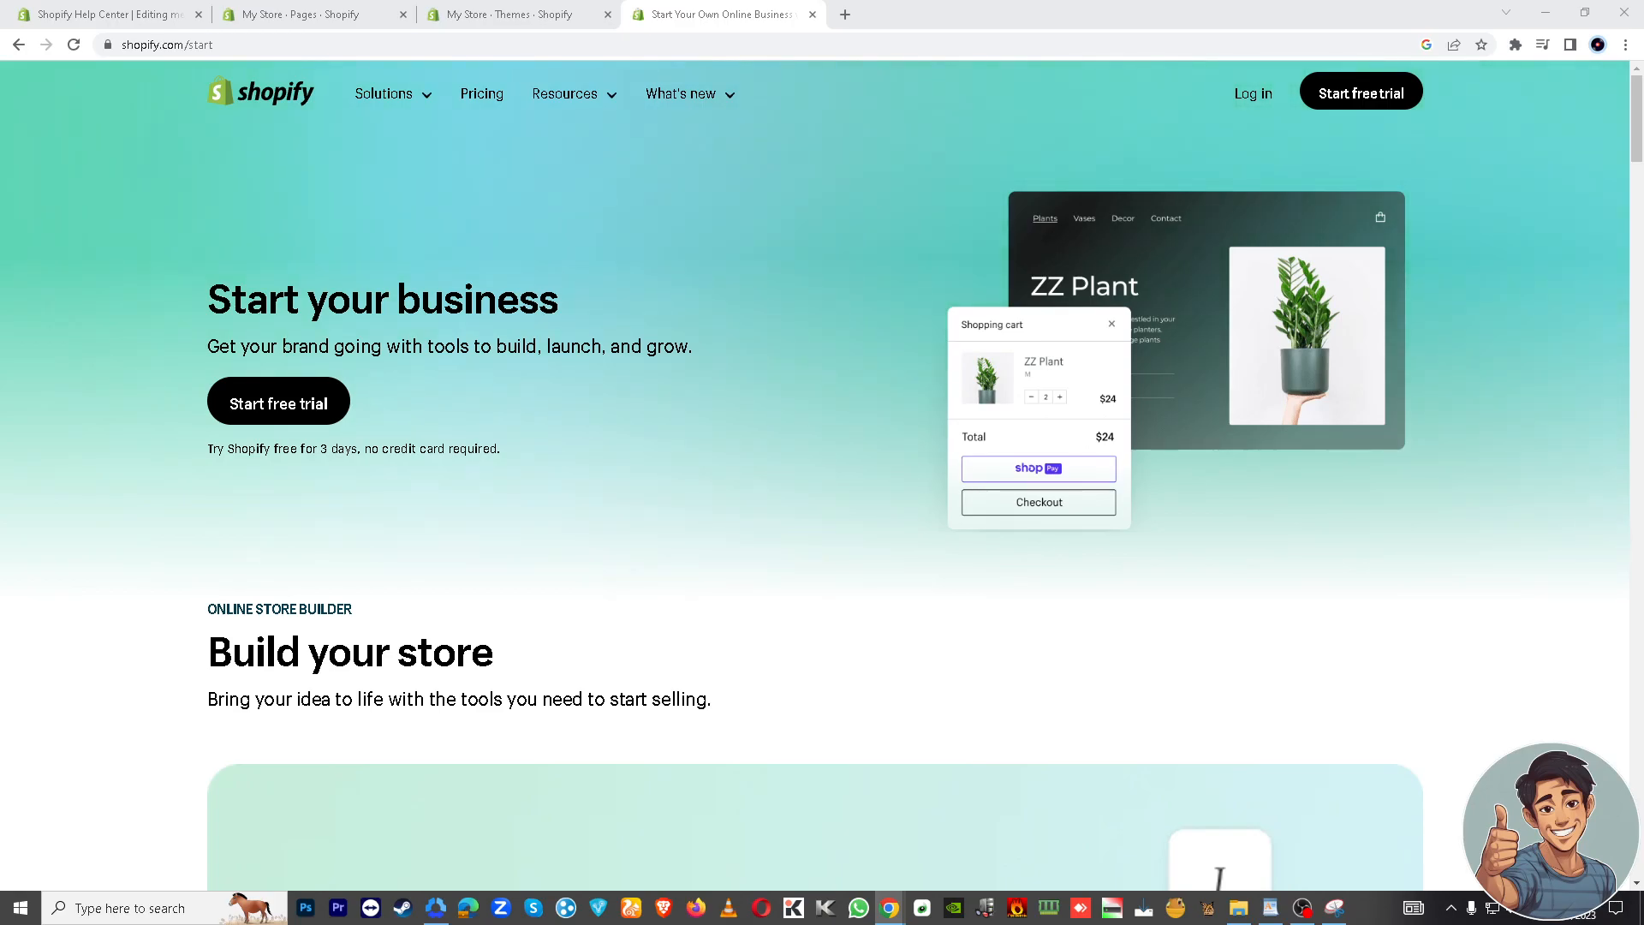
left_click(946, 22)
key("ctrl+shift+n")
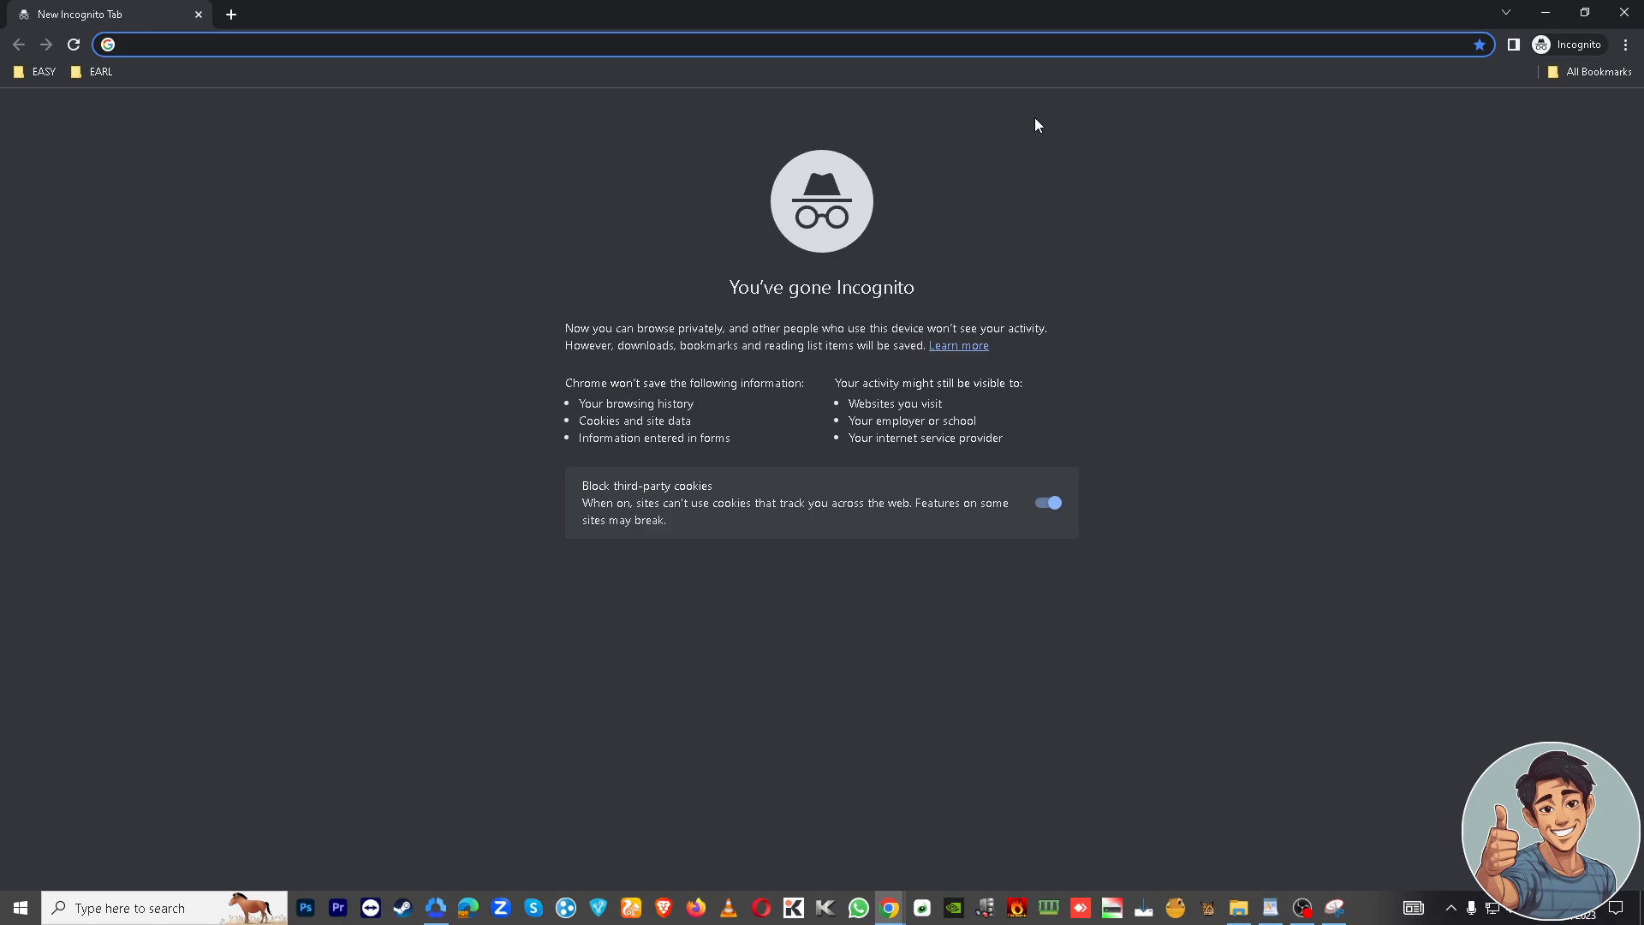
left_click(1625, 12)
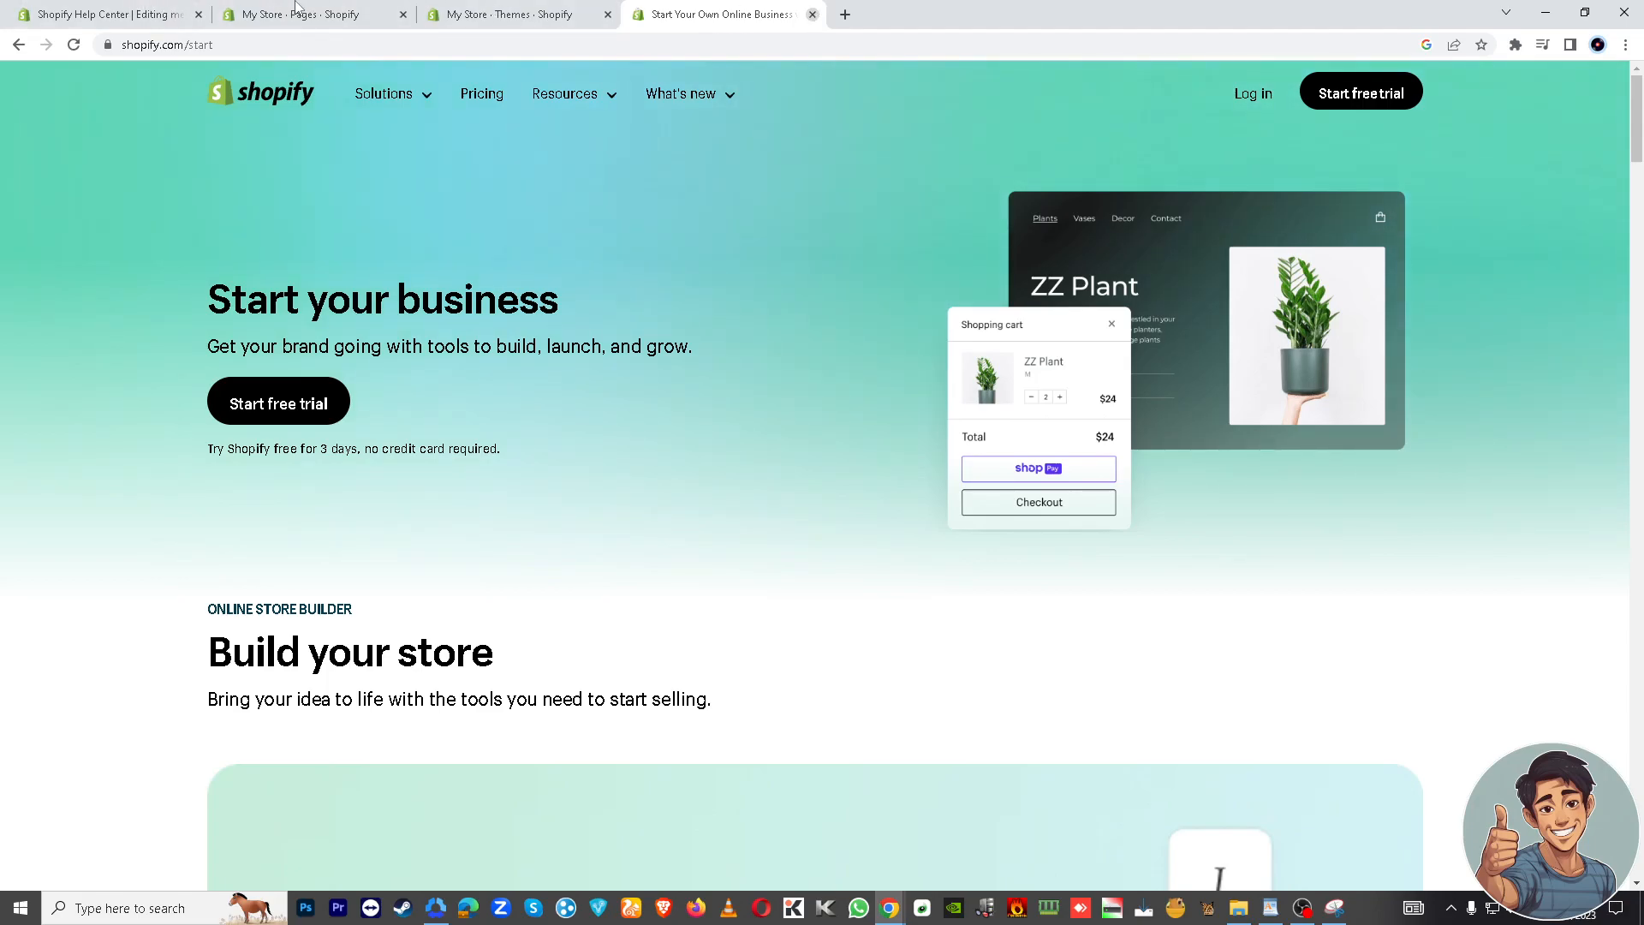
key("ctrl+w")
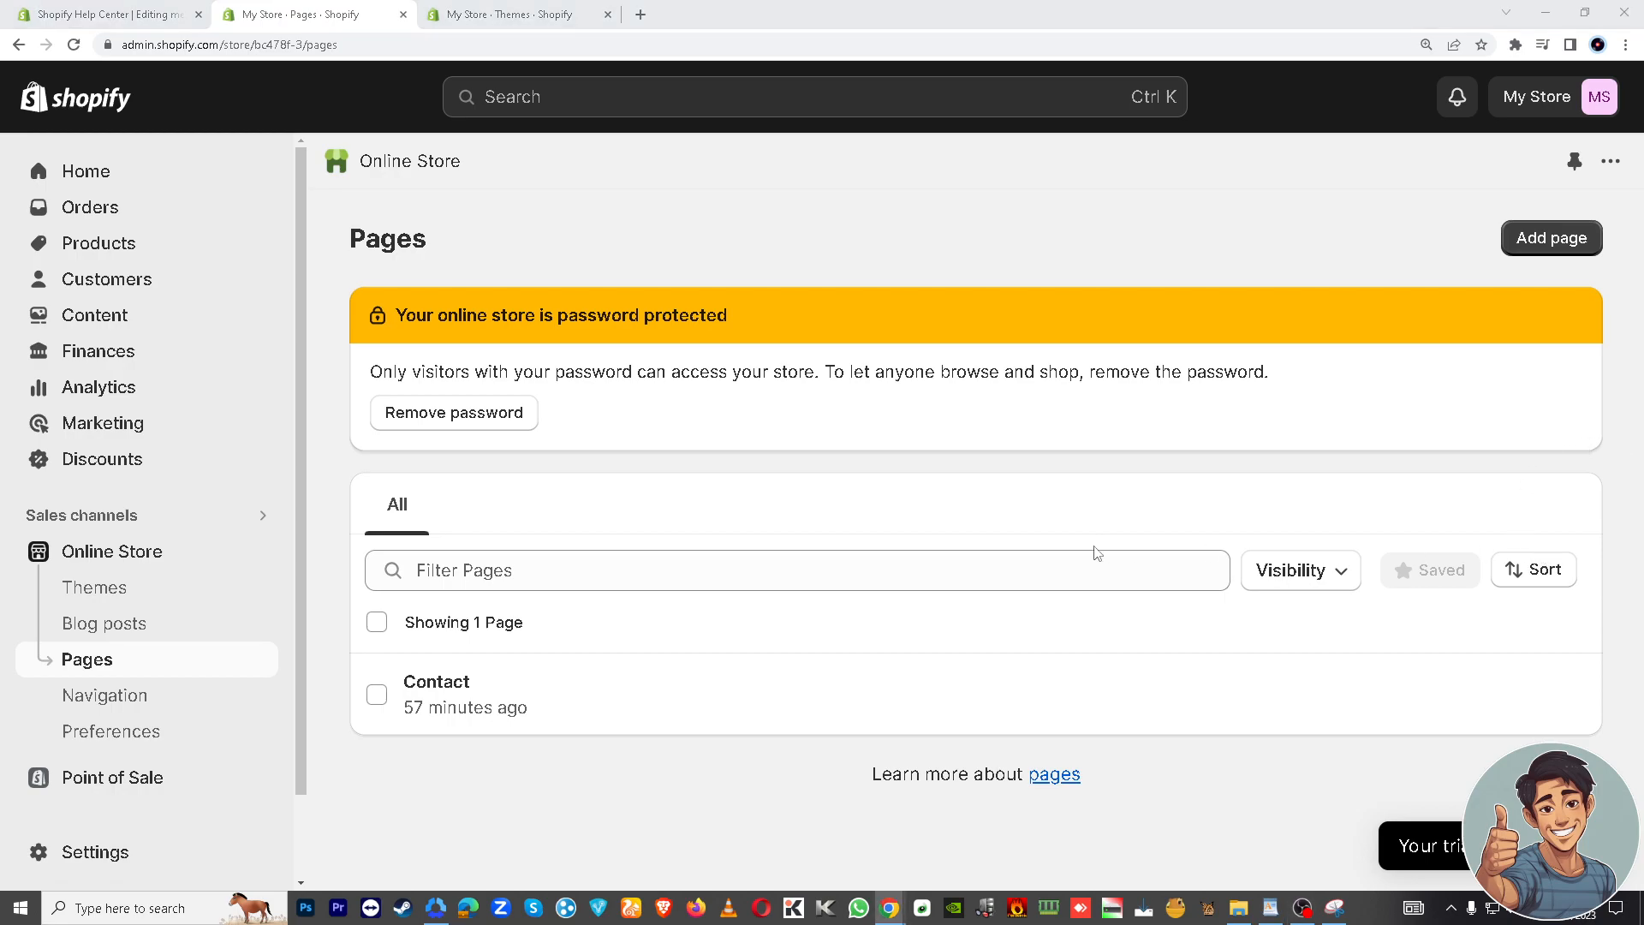
Step: Add a new store page titled Easy Earl with the content Tutorial Video
left_click(1561, 241)
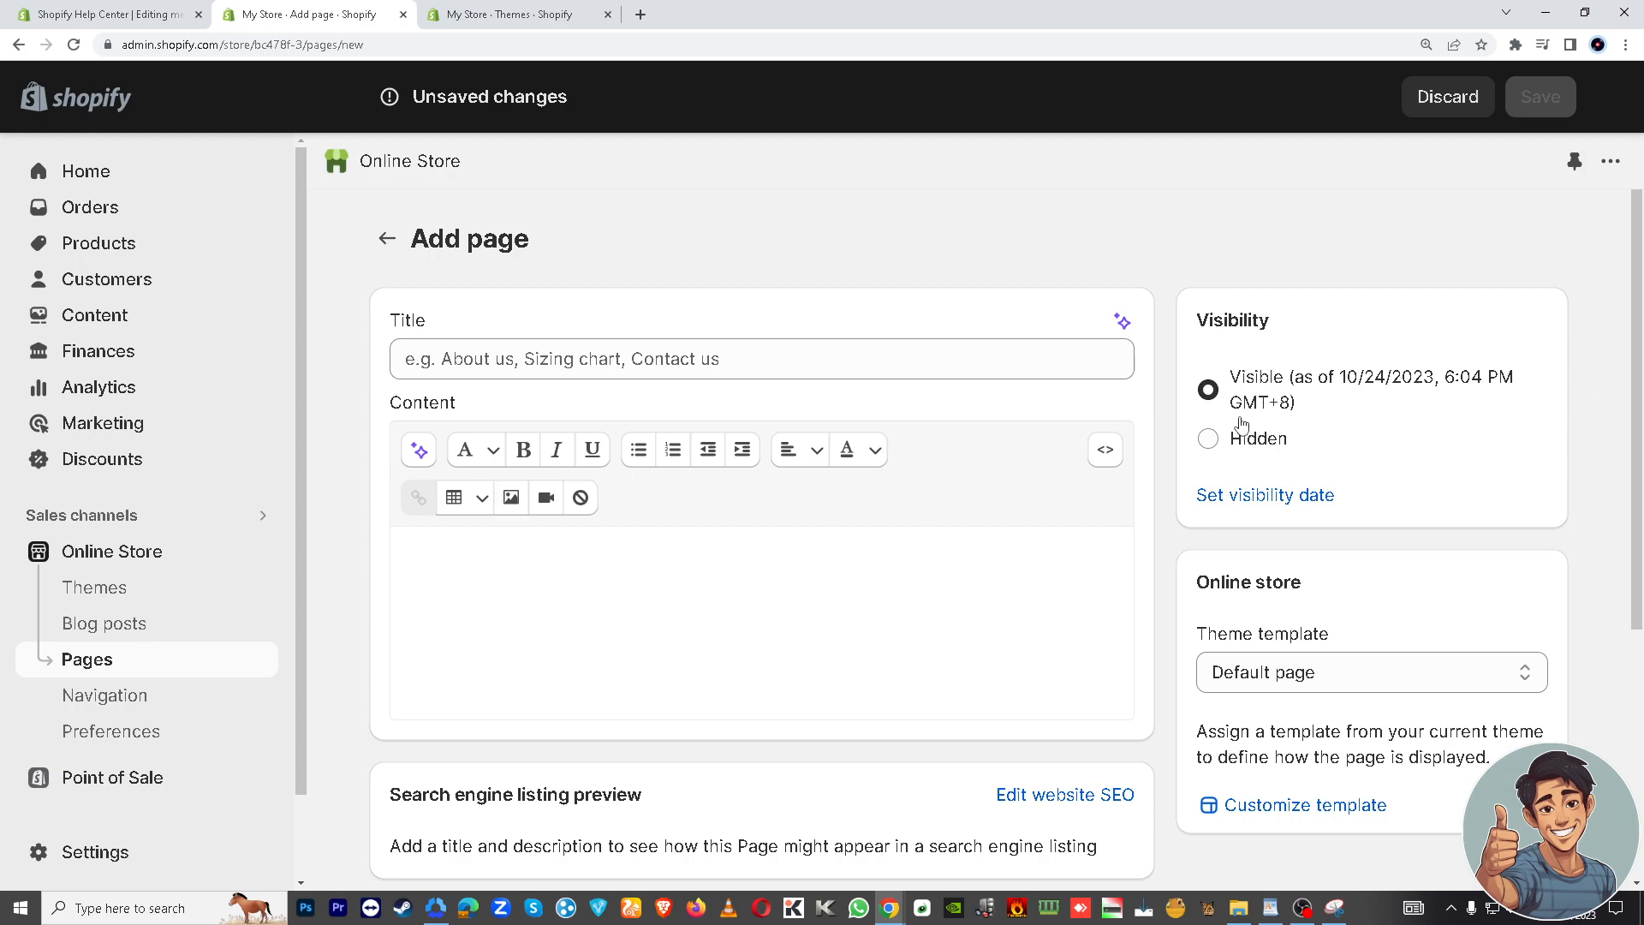
left_click(740, 365)
type("Easy Earl")
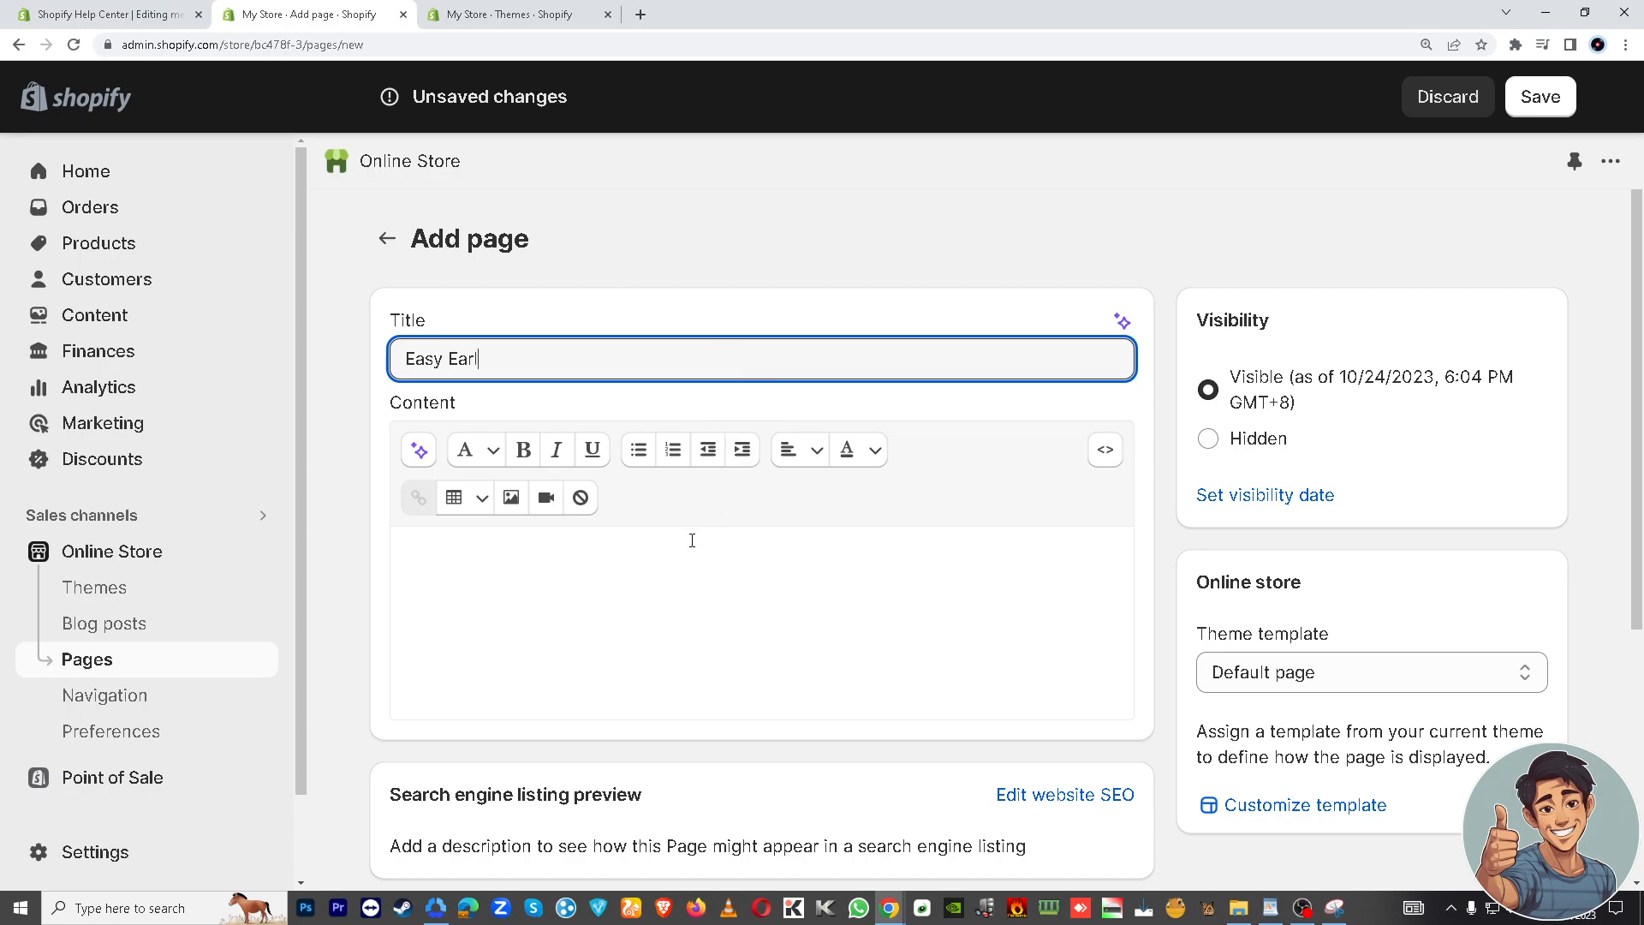
left_click(675, 572)
type("Tutorial ")
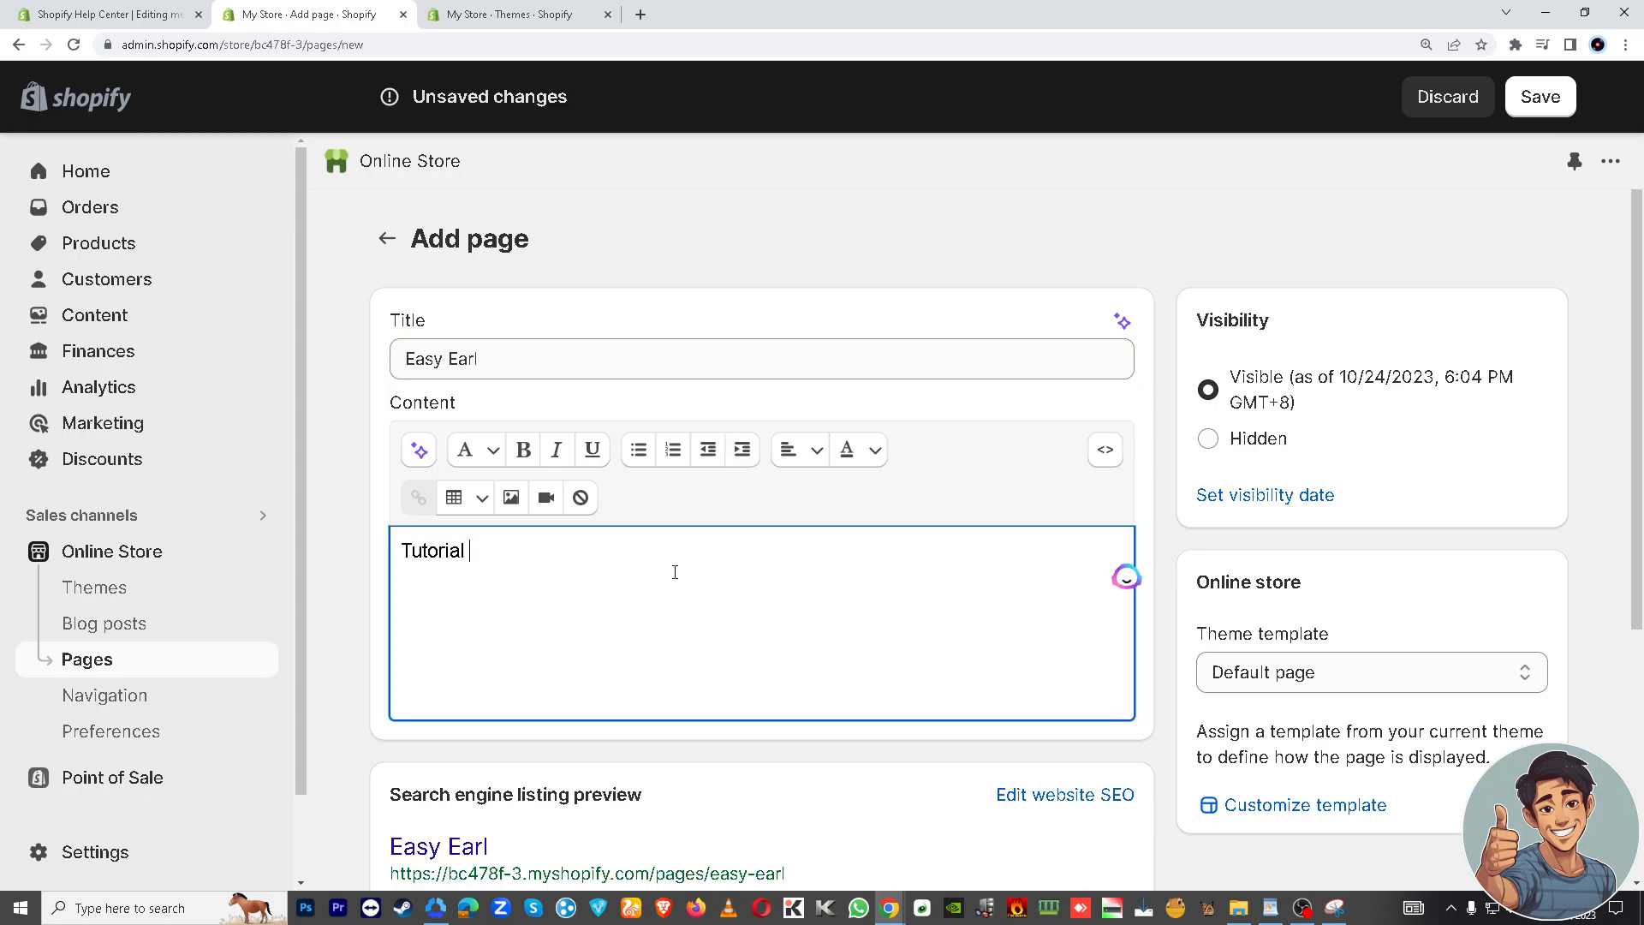
type("Video")
Step: Save the new Easy Earl page
scroll(757, 556, "down", 2)
scroll(506, 698, "down", 1)
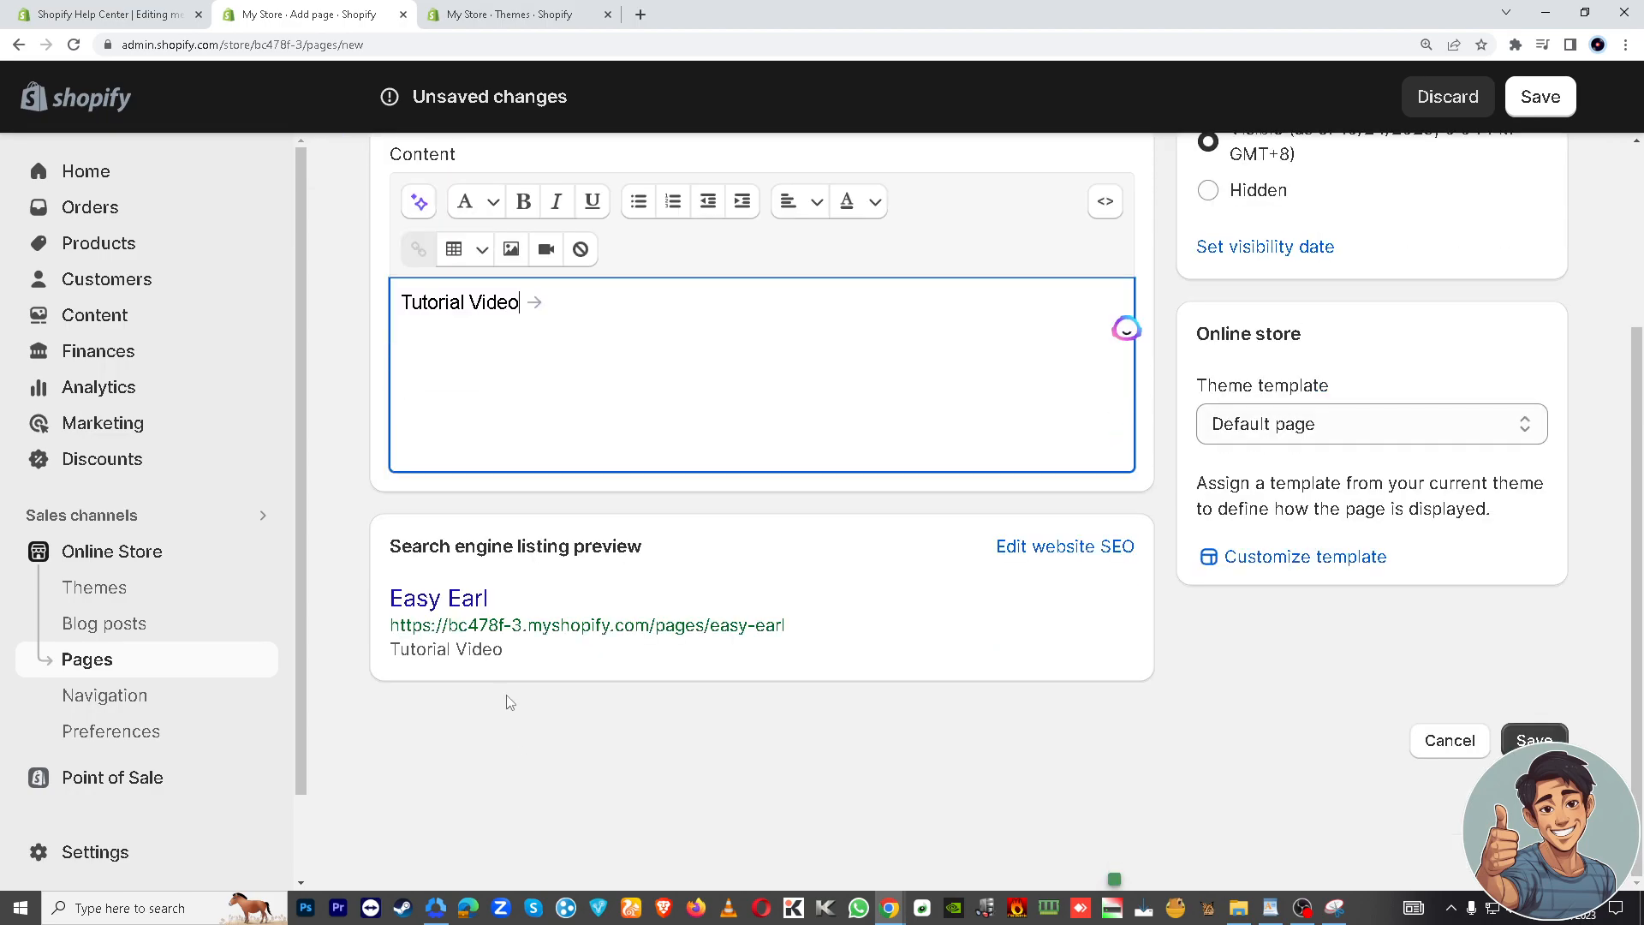
scroll(548, 711, "up", 1)
scroll(719, 716, "down", 1)
scroll(771, 721, "up", 1)
scroll(857, 741, "down", 1)
scroll(925, 758, "up", 1)
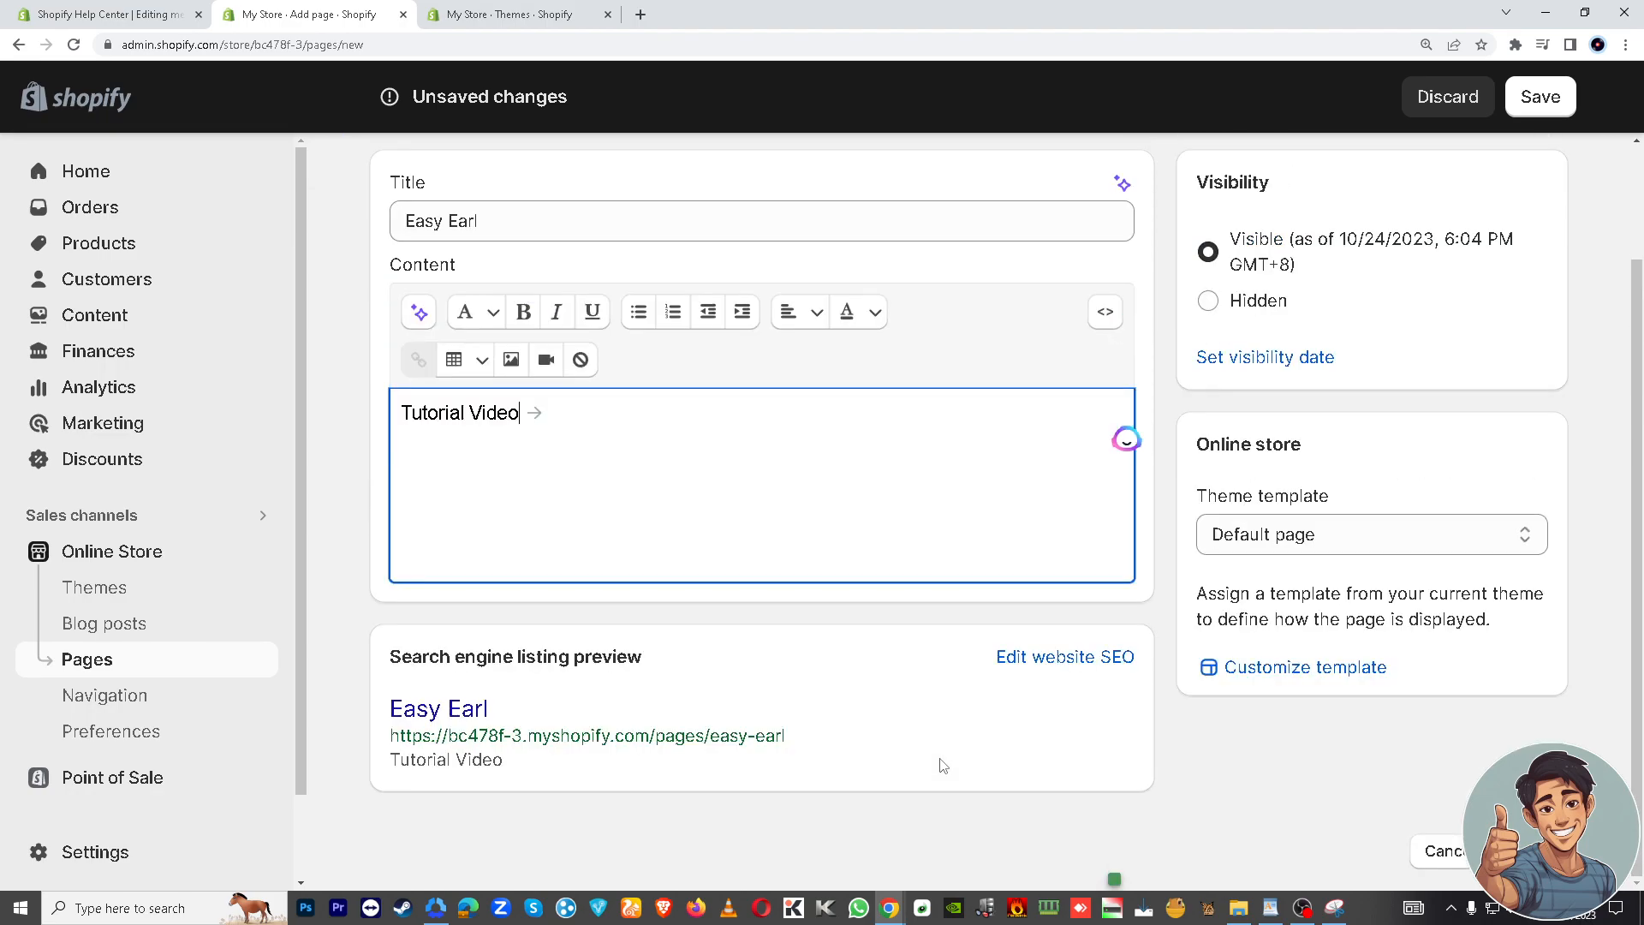
scroll(960, 767, "down", 1)
left_click(1008, 774)
scroll(1152, 772, "up", 1)
scroll(1208, 777, "down", 1)
scroll(1113, 711, "up", 3)
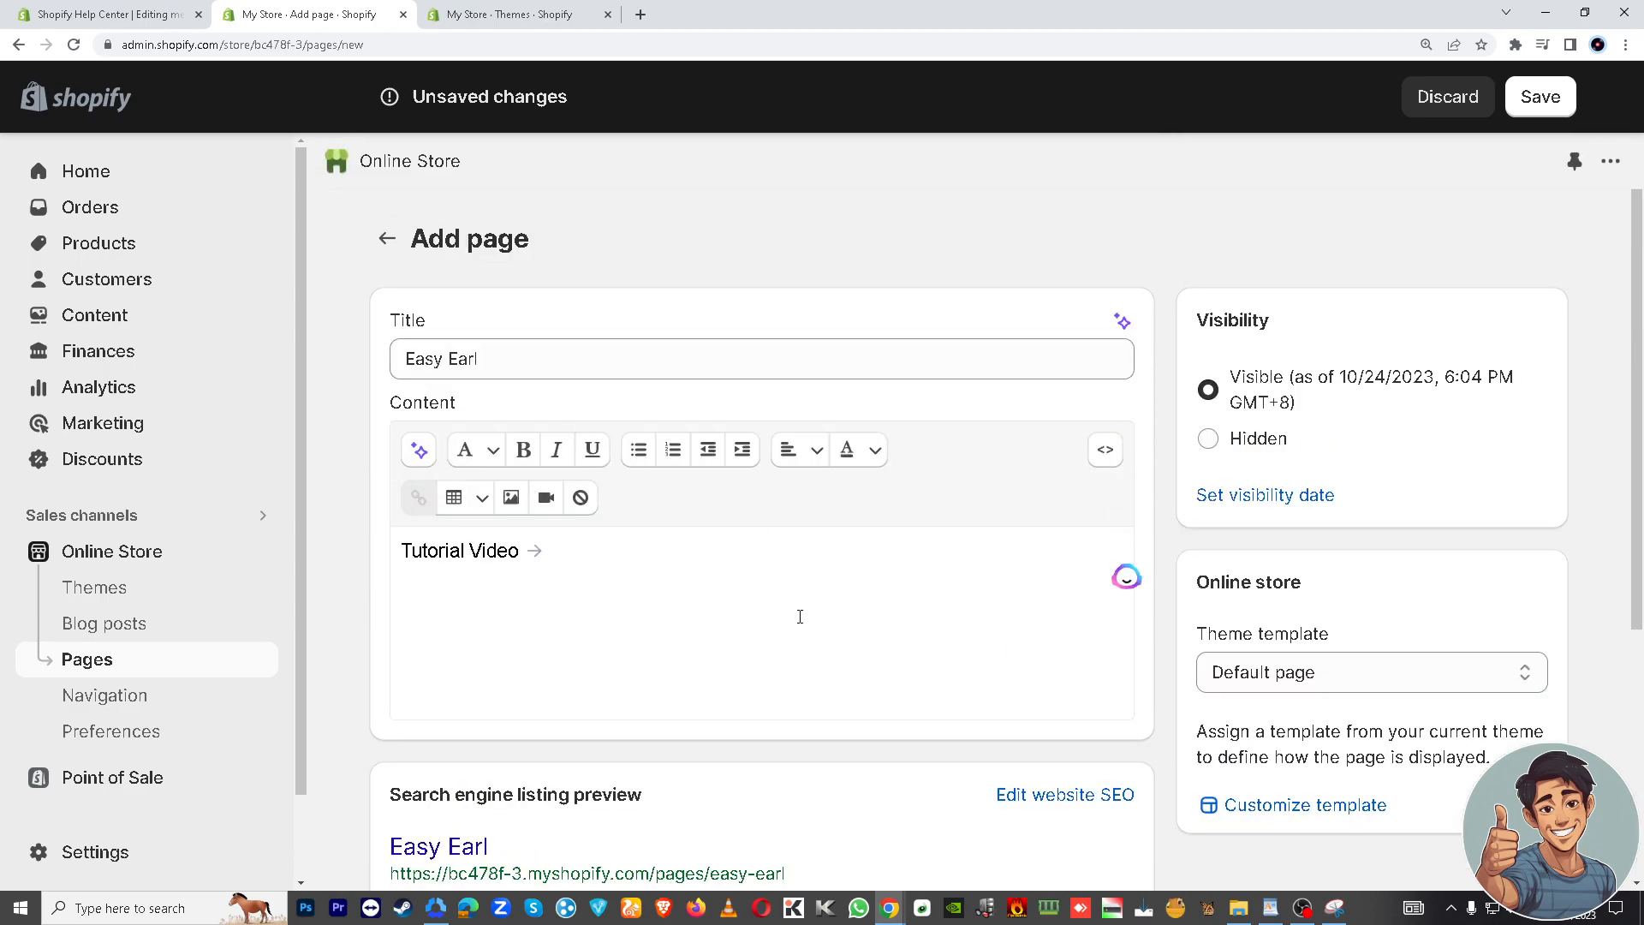
scroll(771, 638, "down", 3)
scroll(617, 715, "up", 1)
scroll(598, 722, "down", 1)
scroll(651, 711, "up", 1)
scroll(1182, 591, "down", 1)
scroll(1285, 514, "up", 1)
scroll(1542, 248, "down", 1)
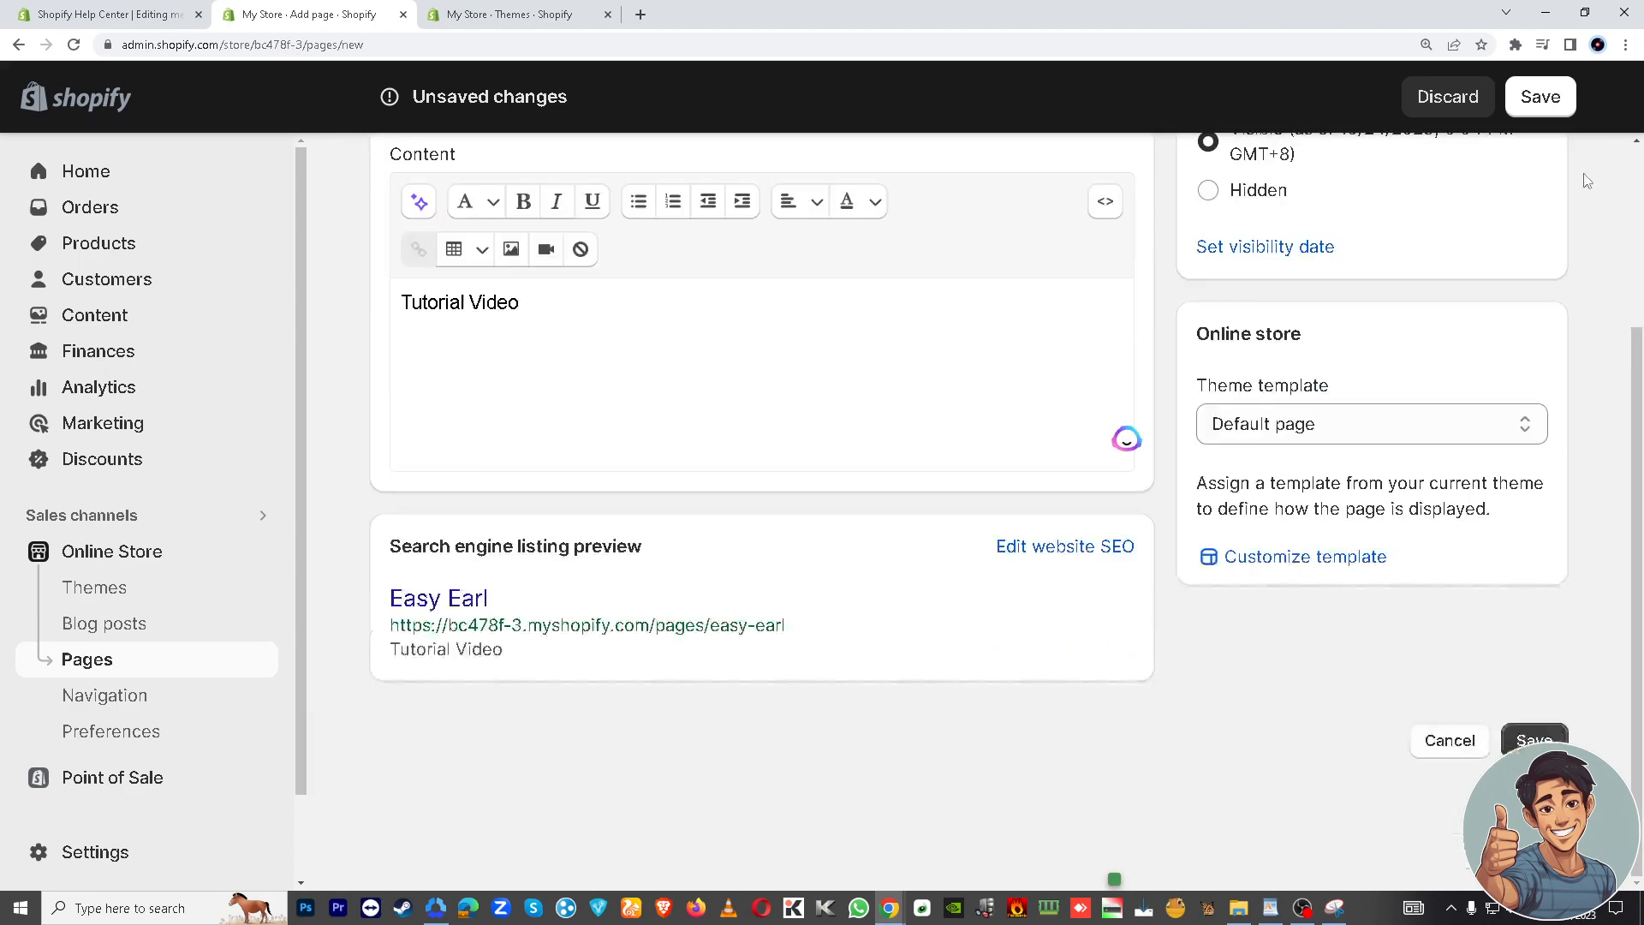
scroll(1576, 162, "up", 1)
scroll(1539, 116, "down", 1)
scroll(1539, 116, "up", 1)
left_click(1539, 102)
scroll(1537, 107, "down", 1)
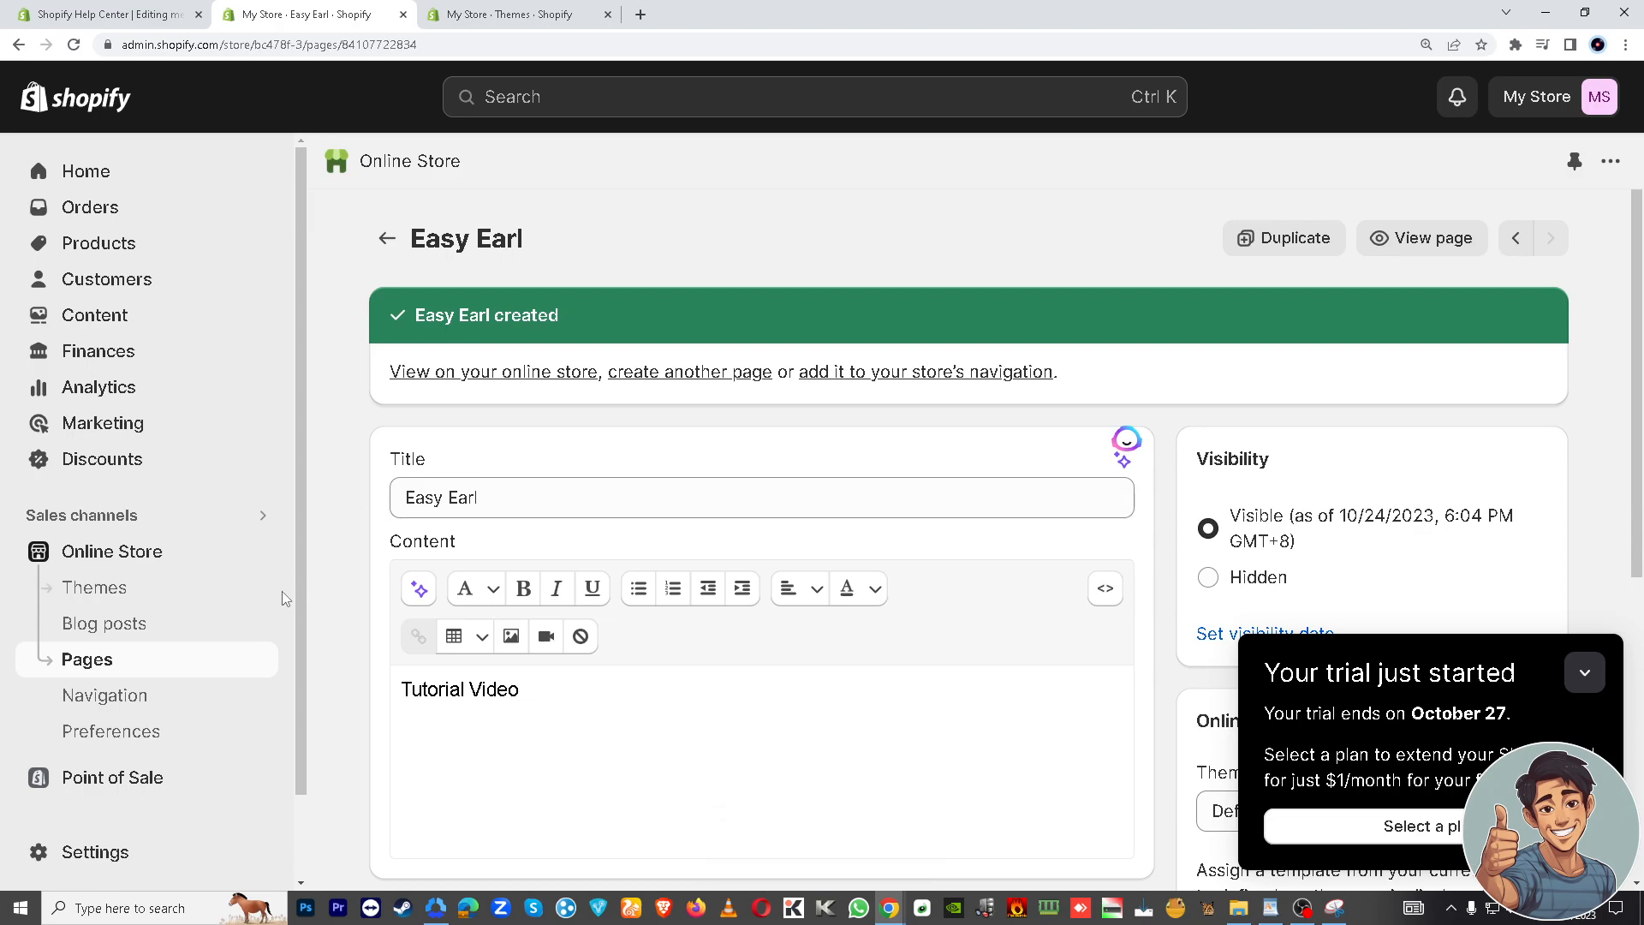
Step: Create and save a new navigation menu titled Youtube Tuts
left_click(170, 698)
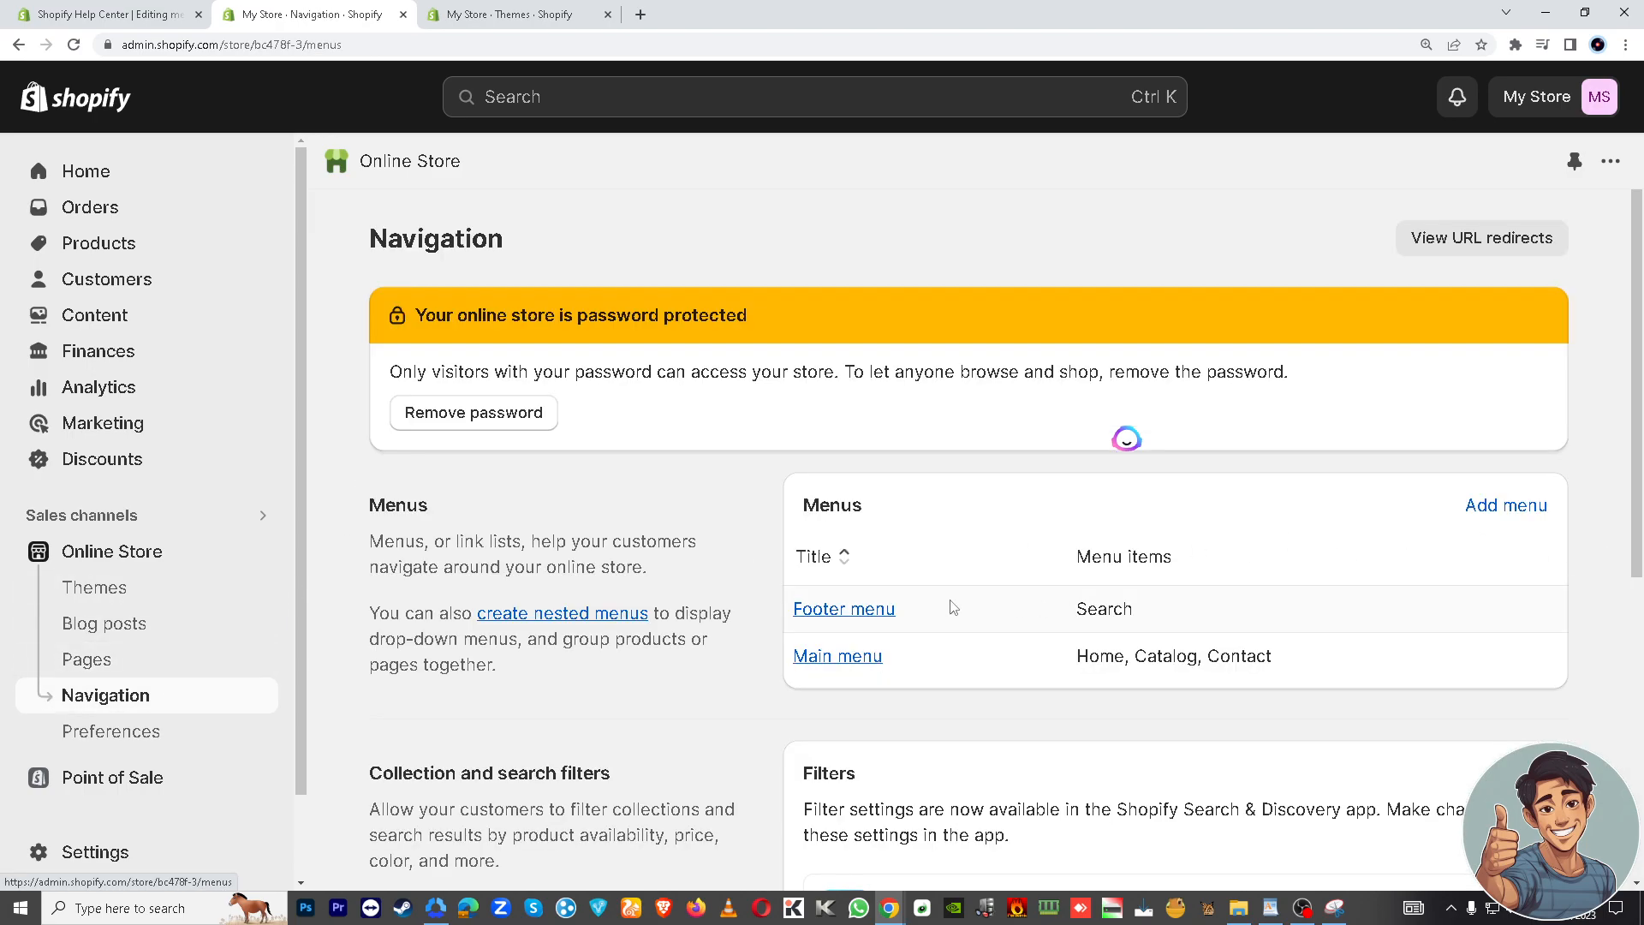
scroll(985, 634, "down", 4)
scroll(1405, 617, "up", 4)
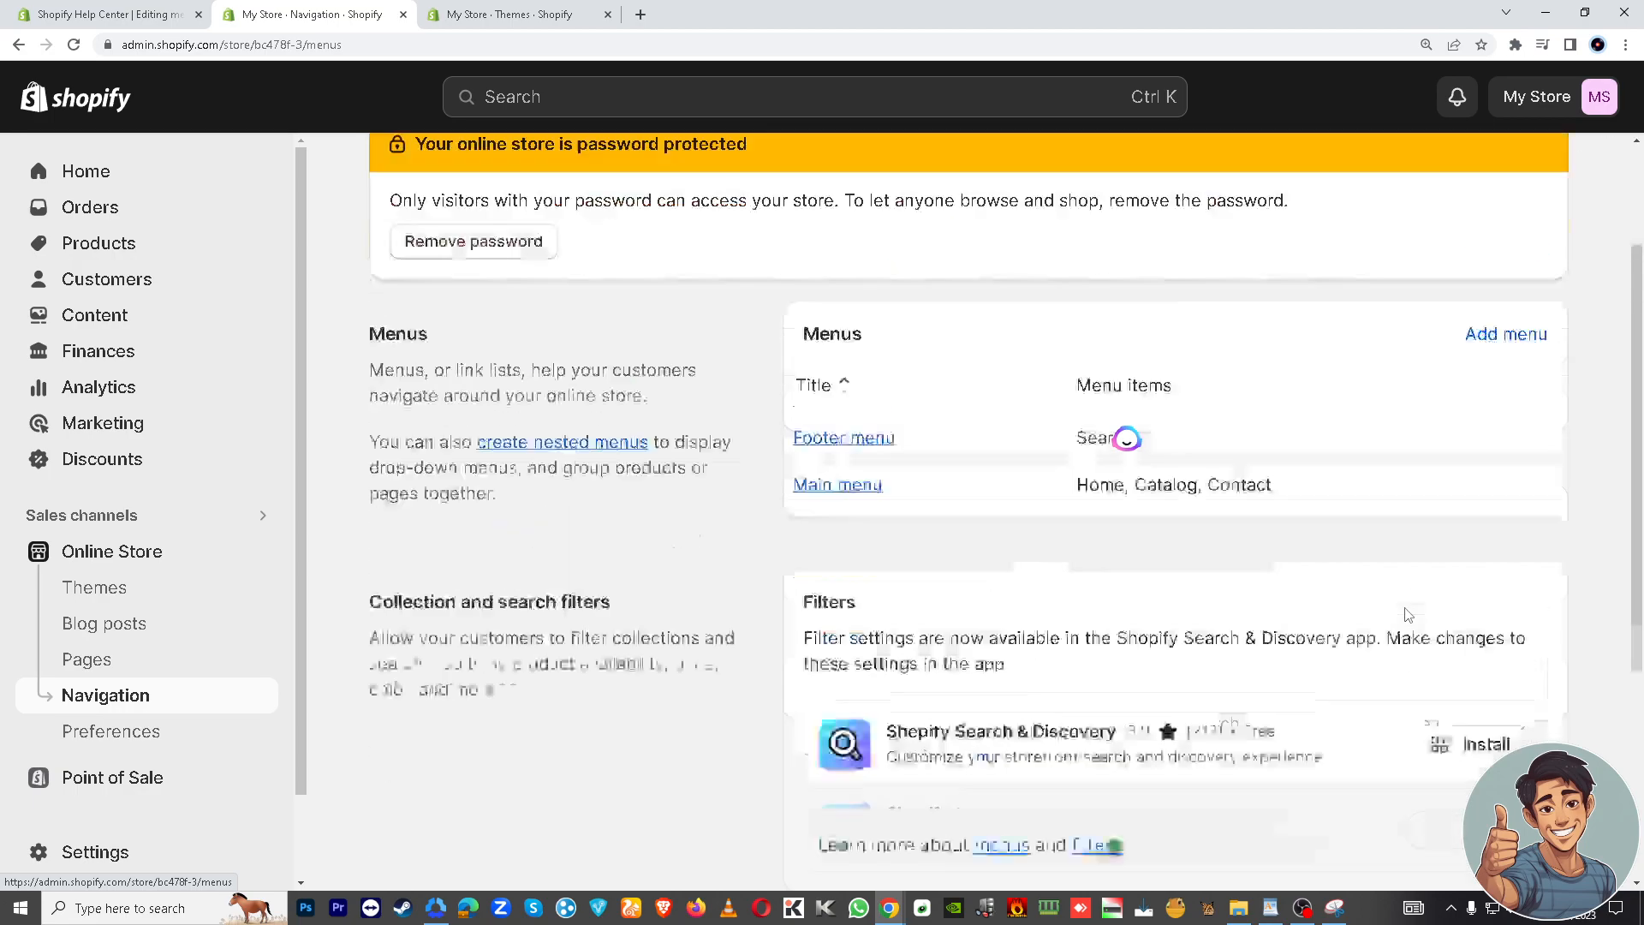
left_click(1528, 514)
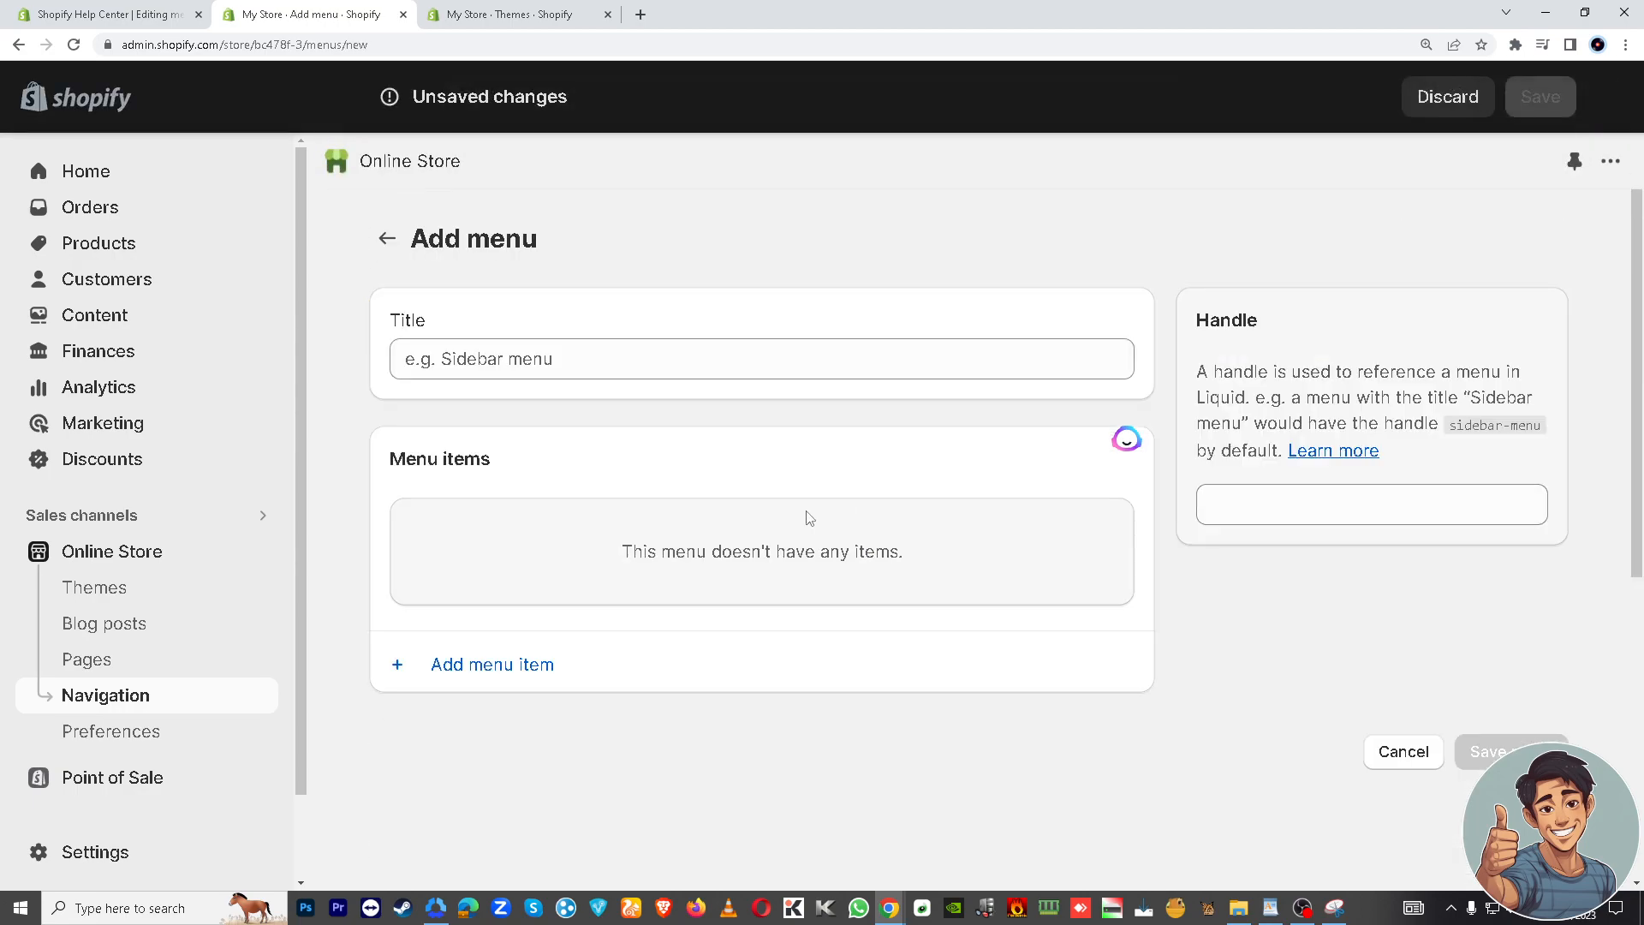
left_click(682, 359)
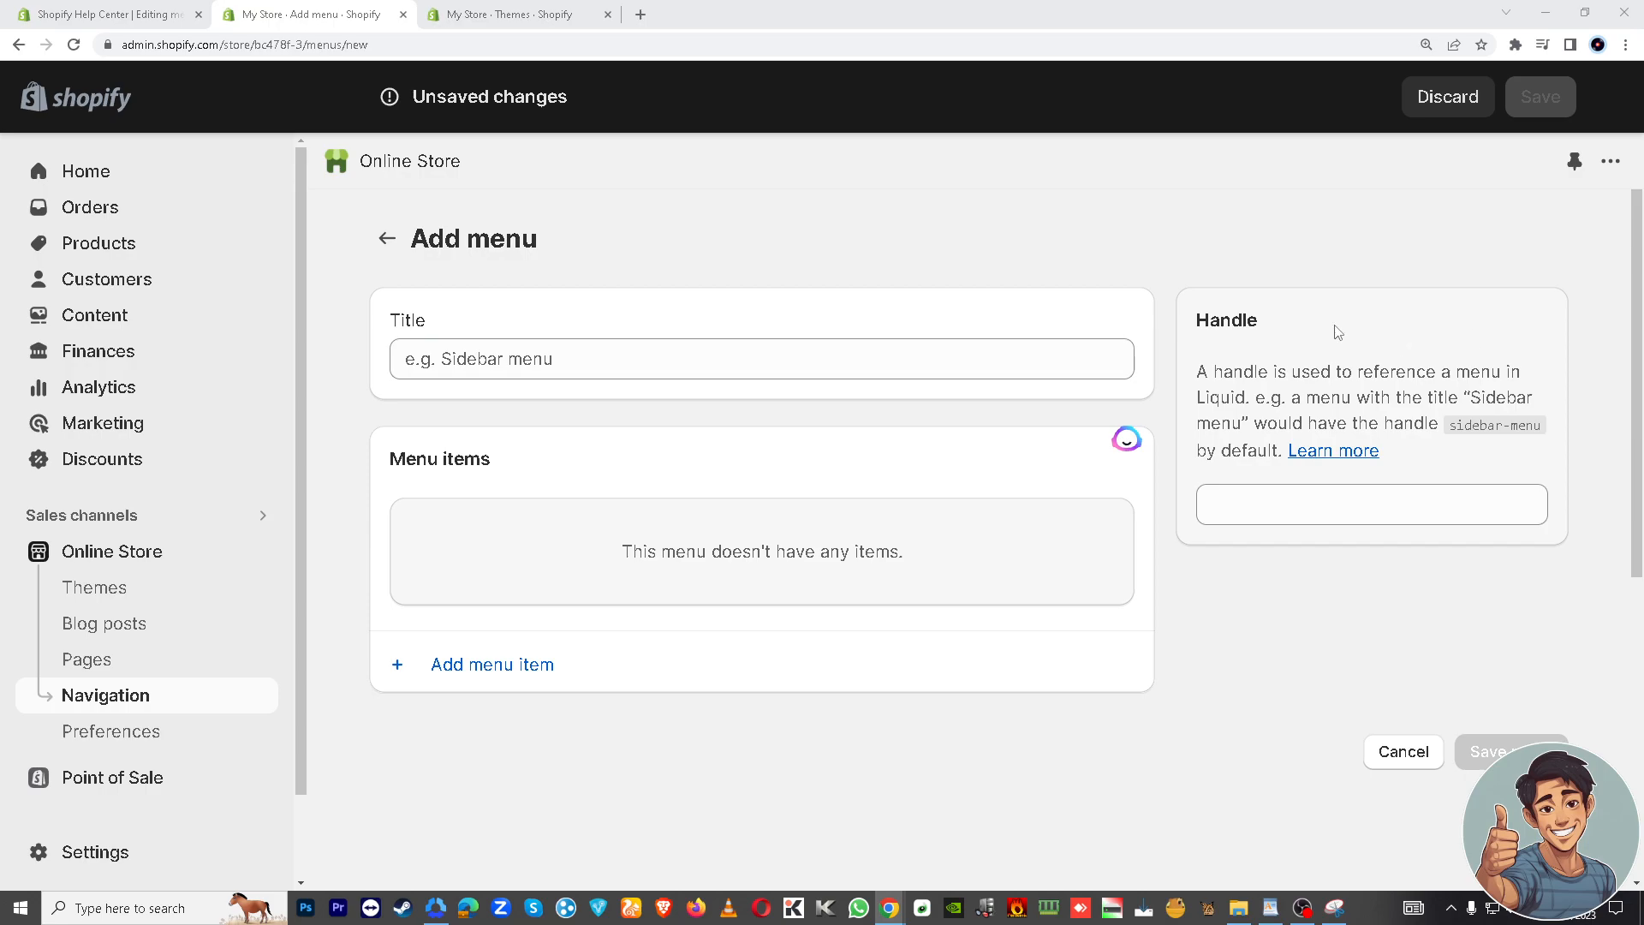
left_click(620, 359)
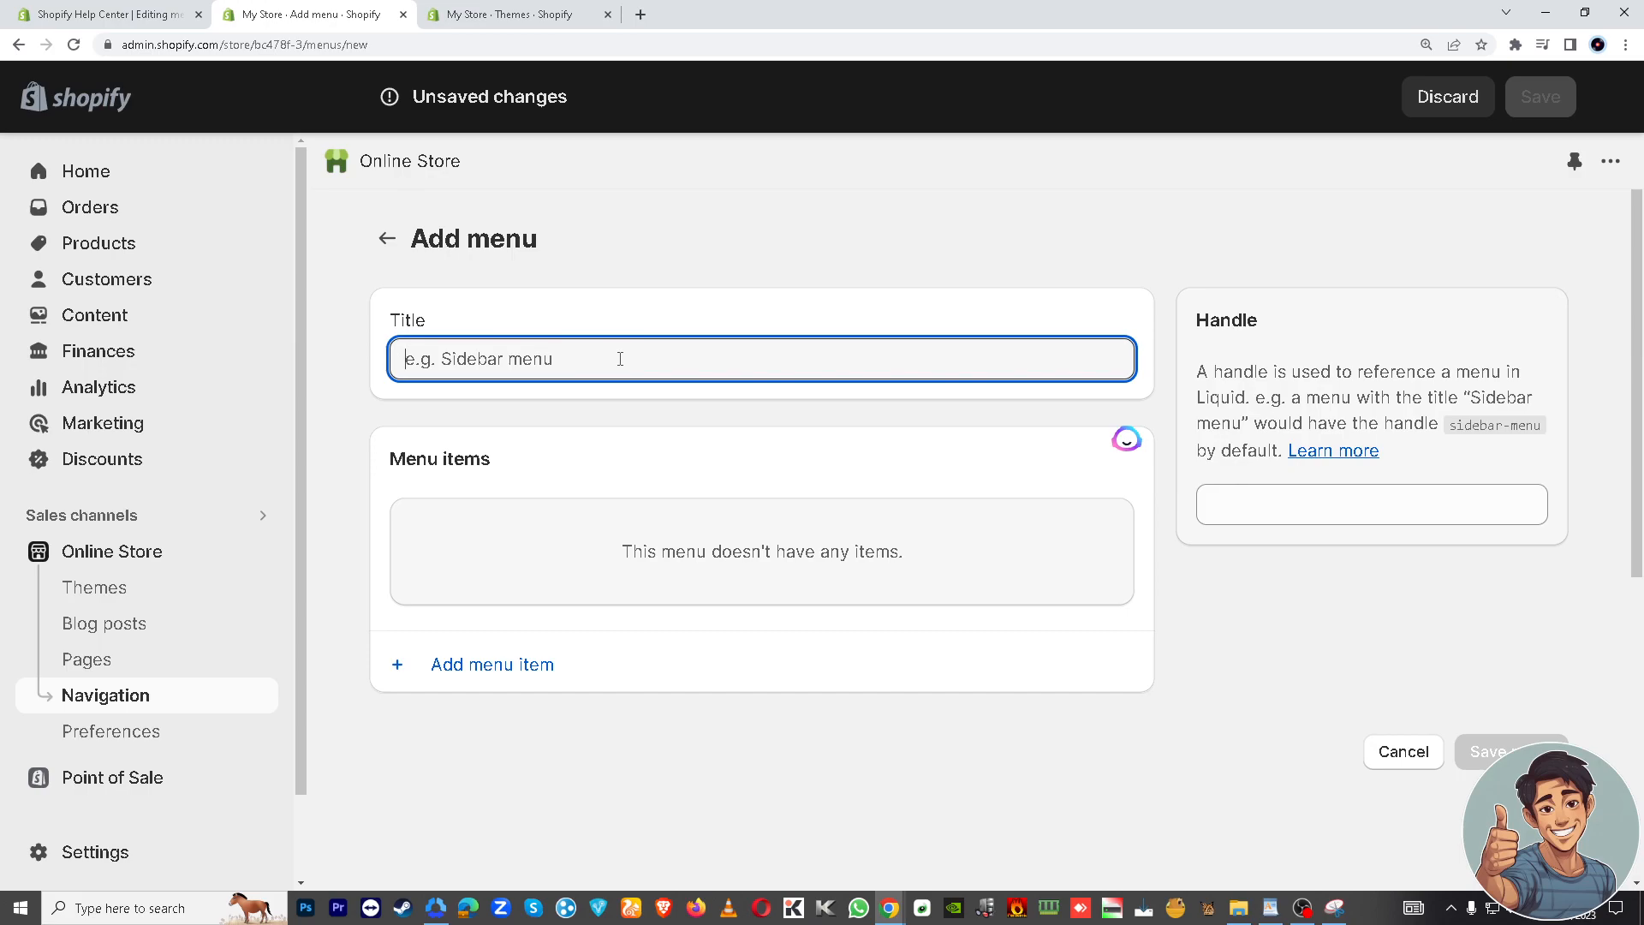
type("Your")
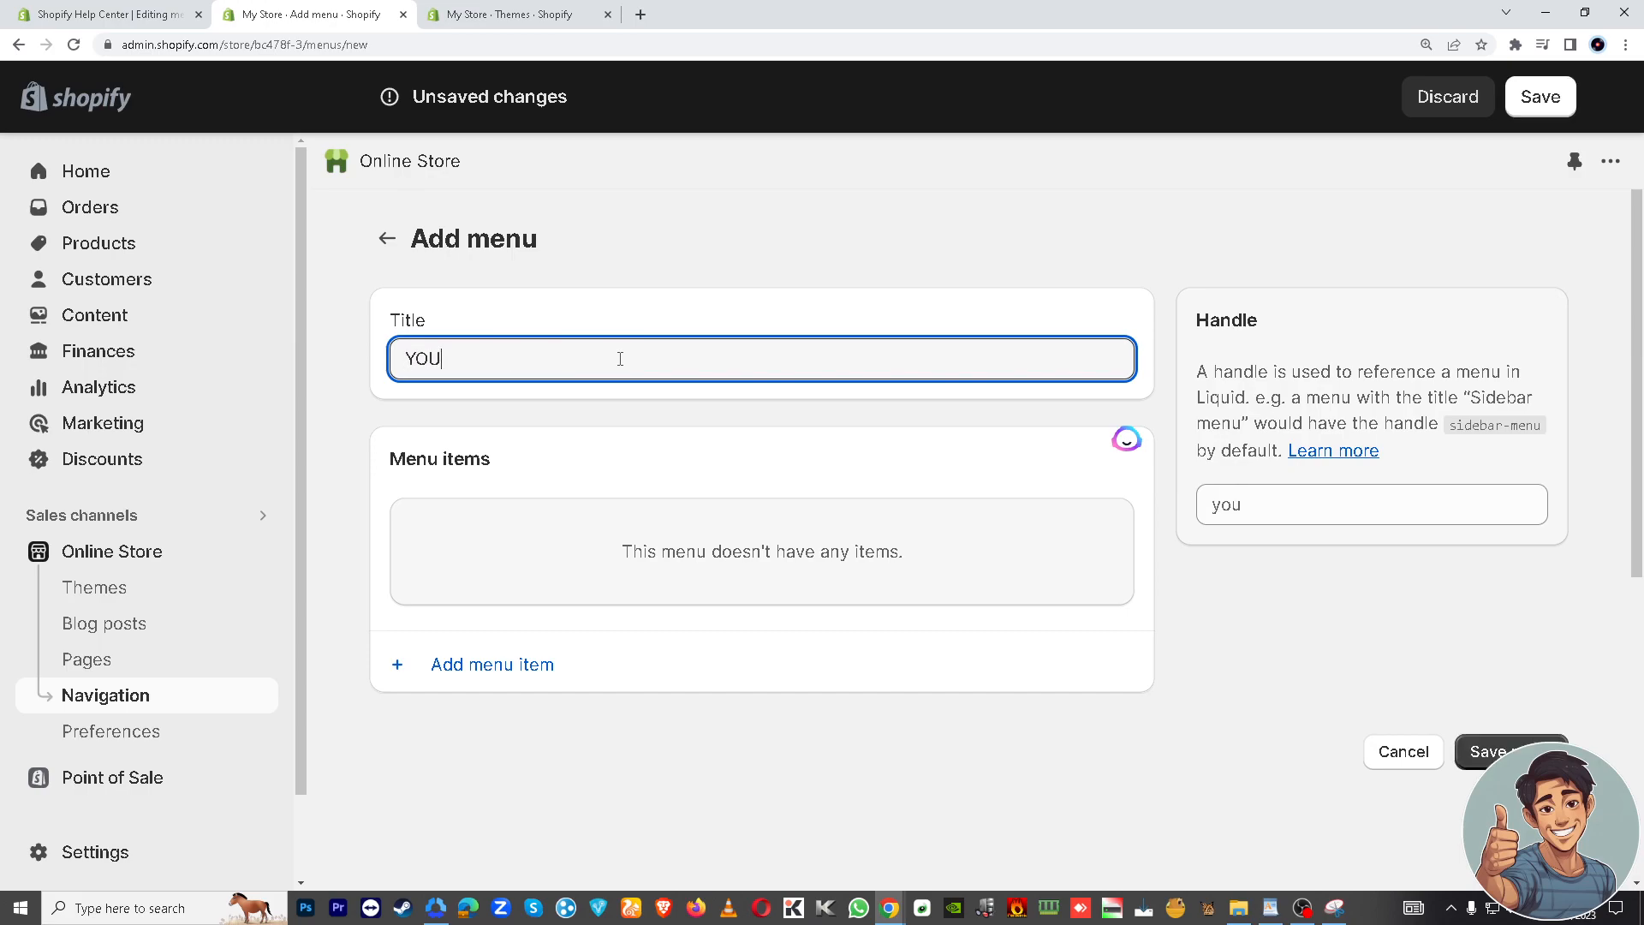
key("BackSpace")
key("BackSpace")
key("BackSpace")
type("outube Tuts")
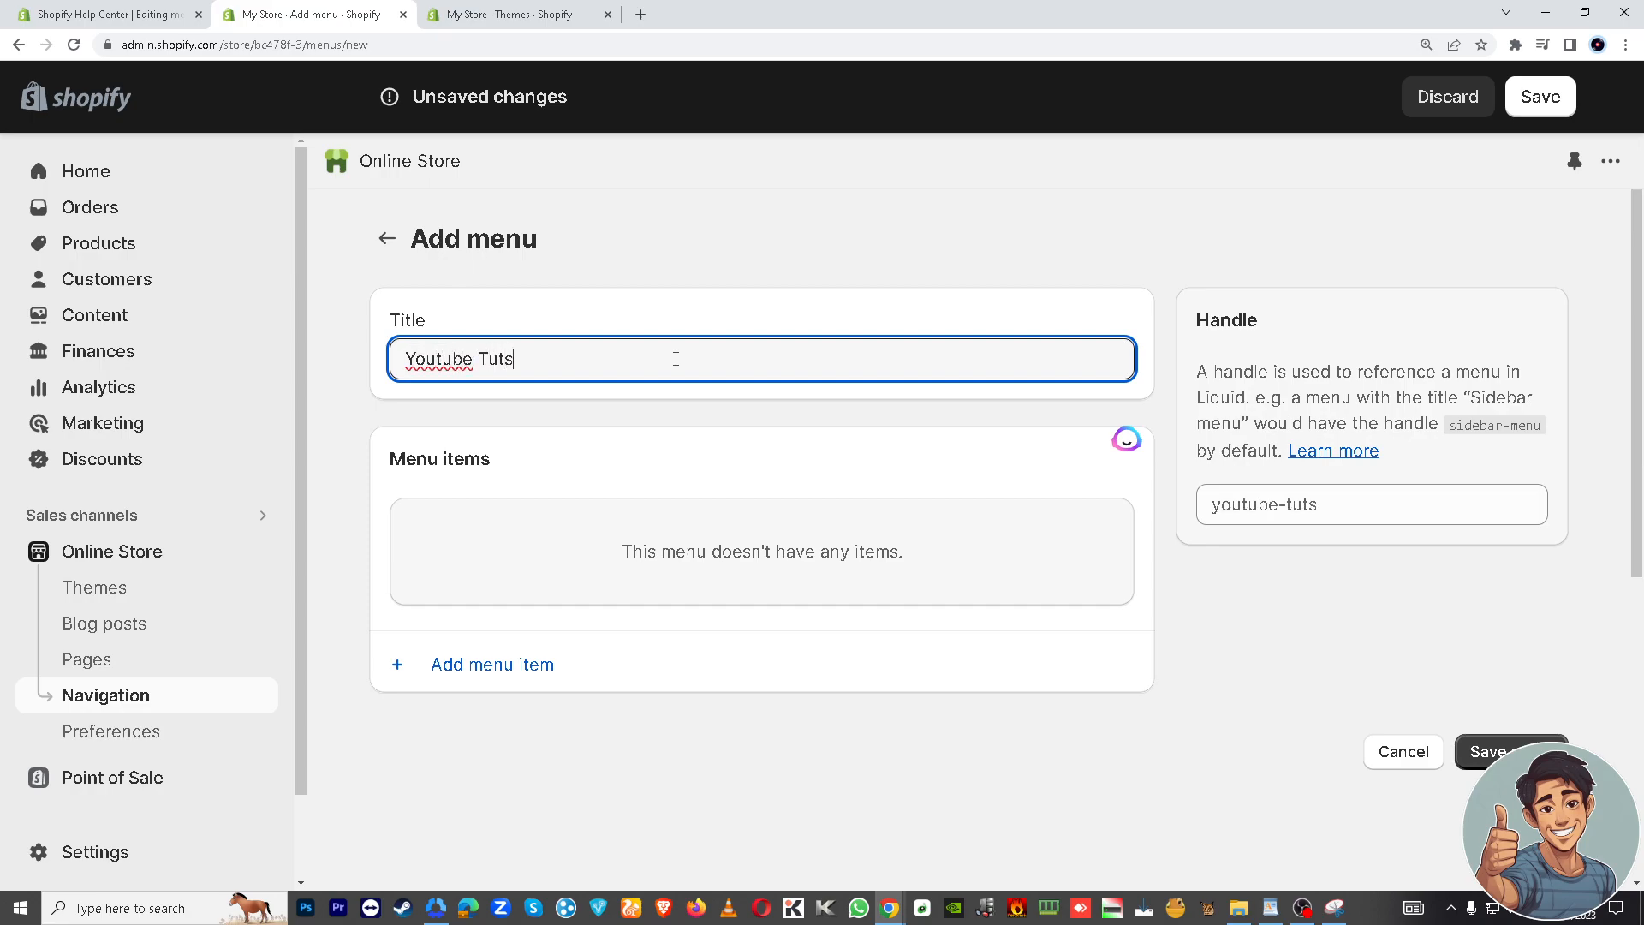
left_click(1490, 752)
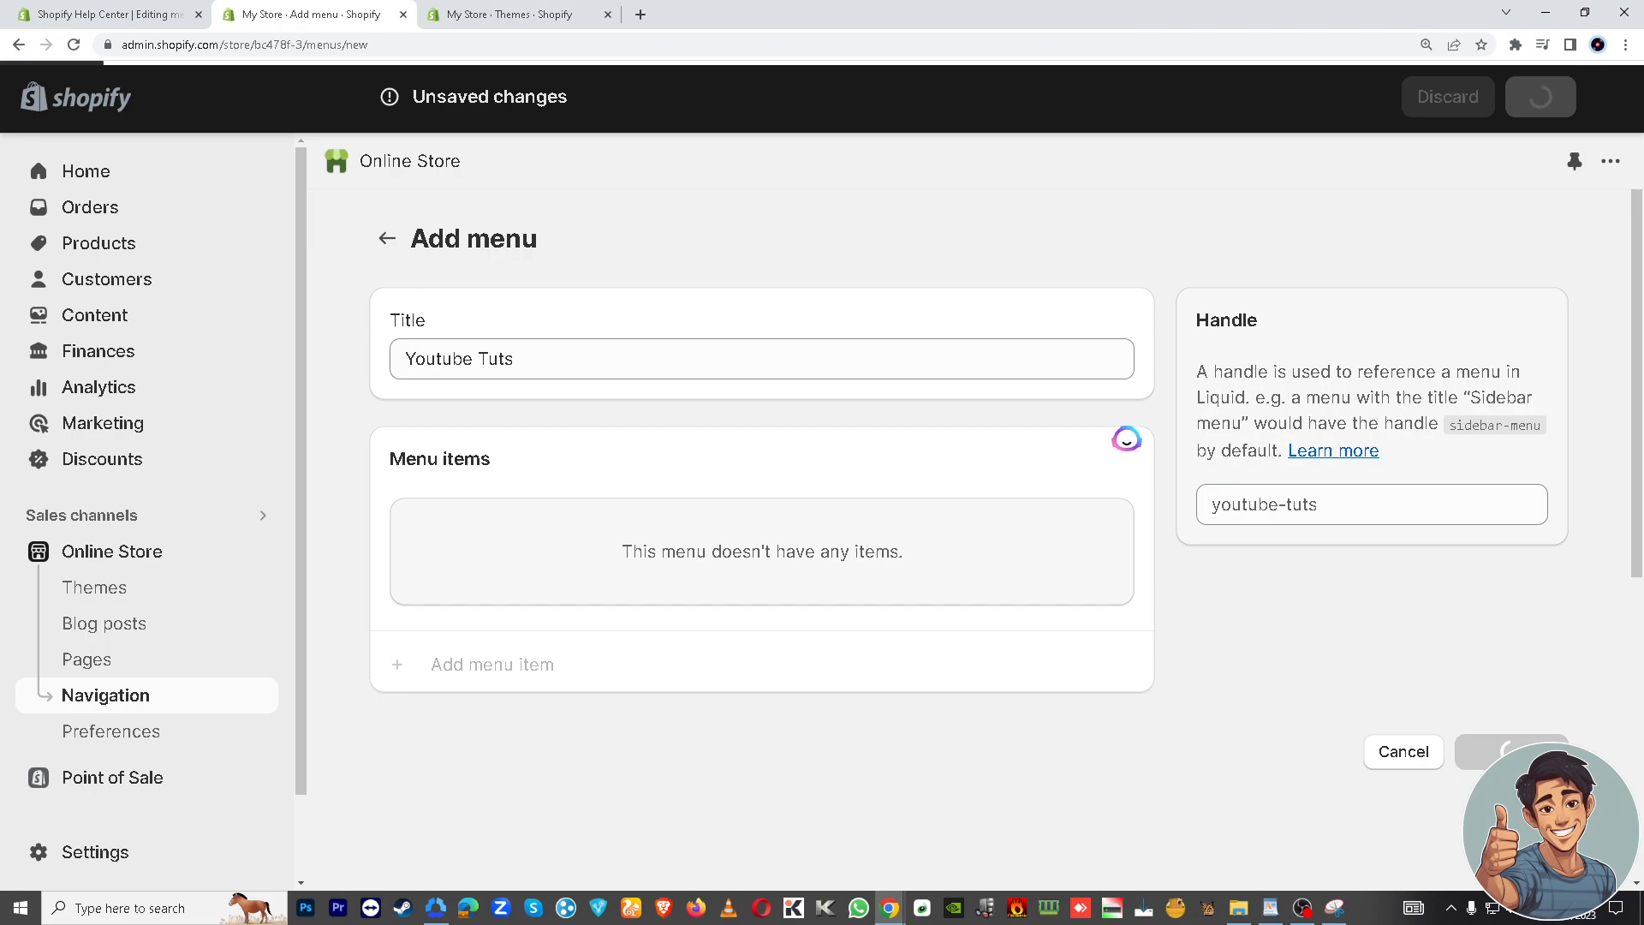